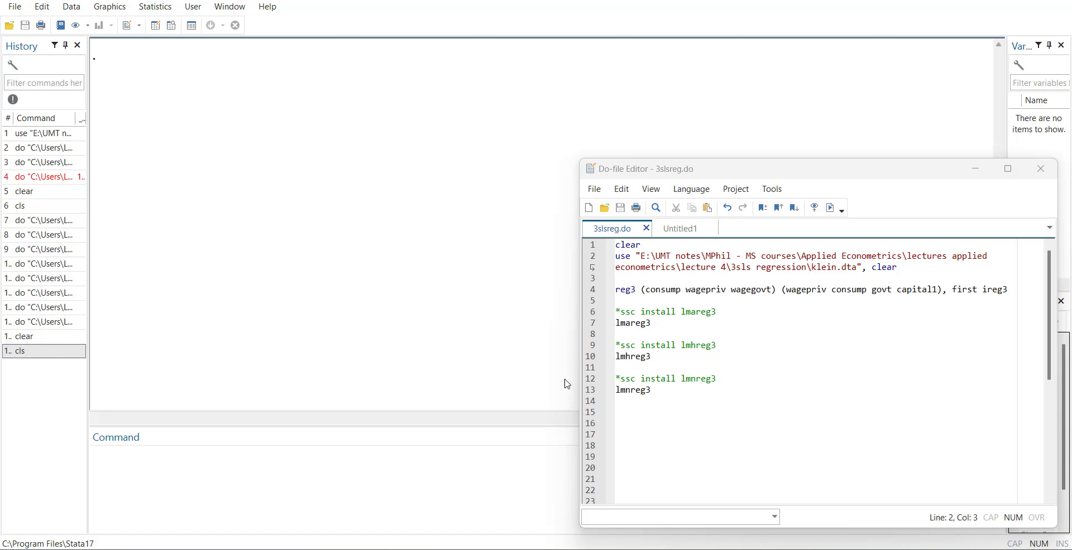
Run the script's first two lines to clear memory and load klein.dta
{"action": "left_click", "coordinate": [590, 250]}
{"action": "left_click_drag", "start_coordinate": [590, 251], "coordinate": [592, 269]}
{"action": "key", "text": "ctrl+d"}
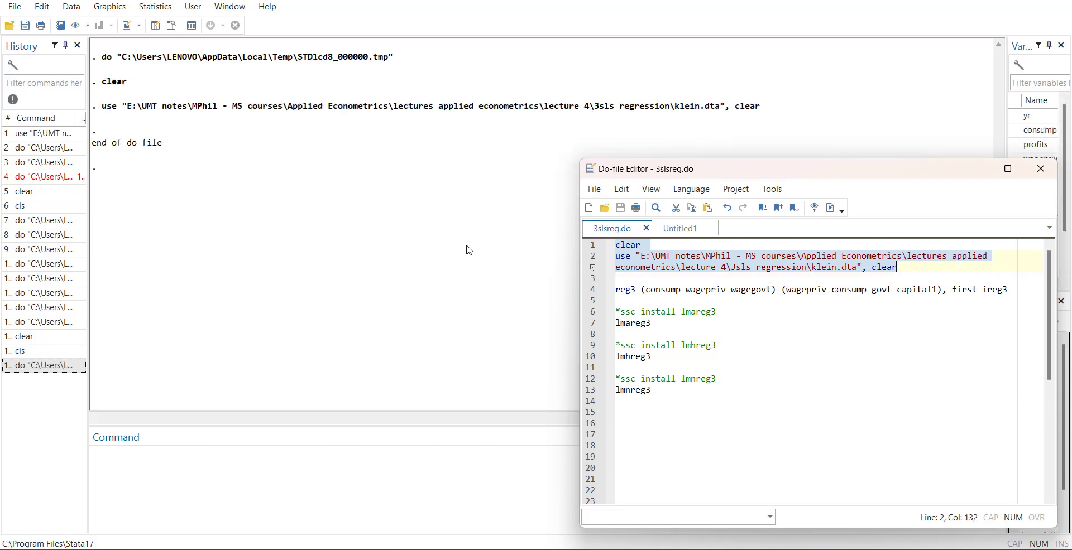
Browse the 22 Klein observations in the Data Editor, then close it
{"action": "left_click", "coordinate": [112, 42]}
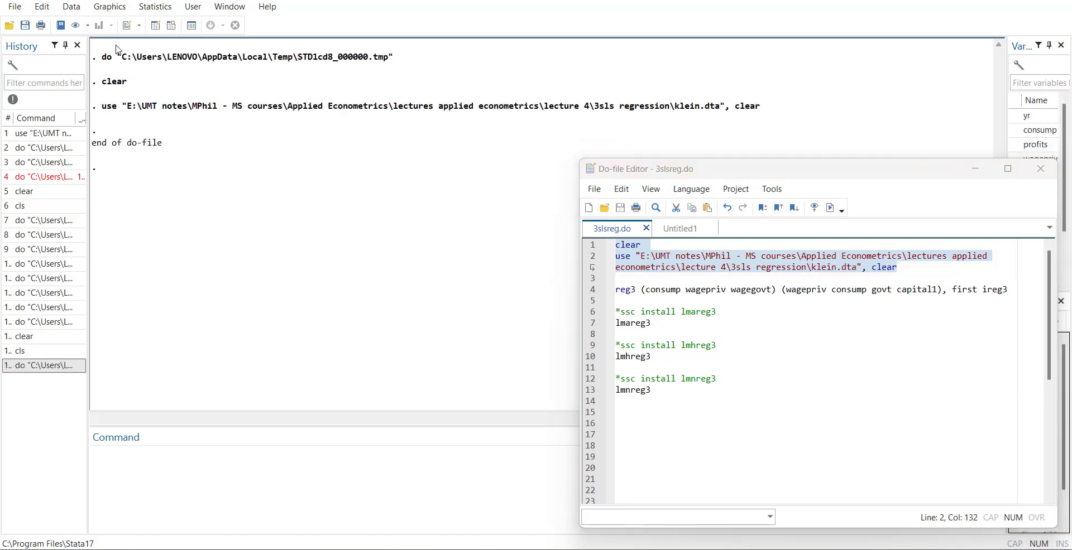
{"action": "left_click", "coordinate": [157, 27]}
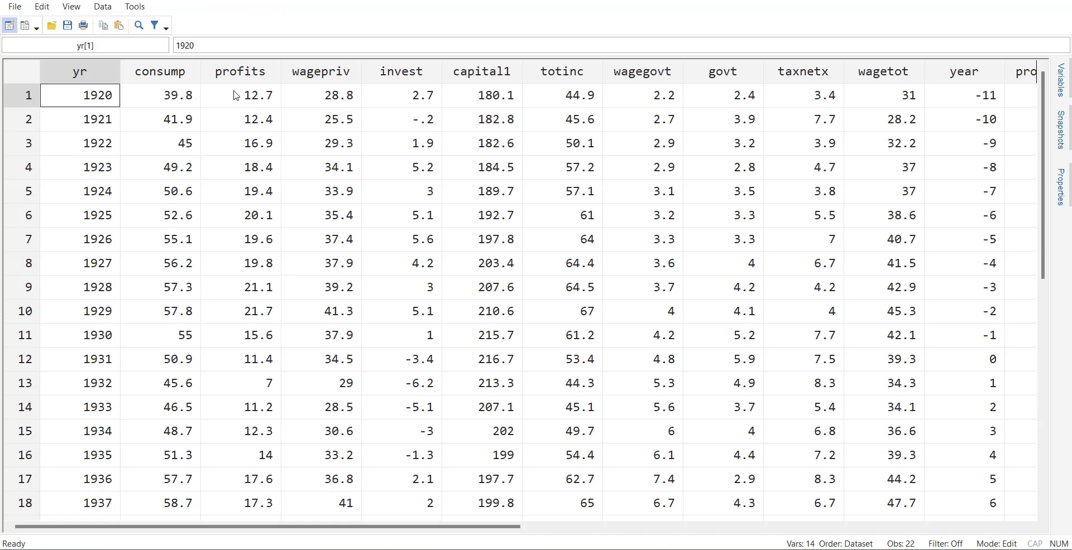
{"action": "key", "text": "alt+F4"}
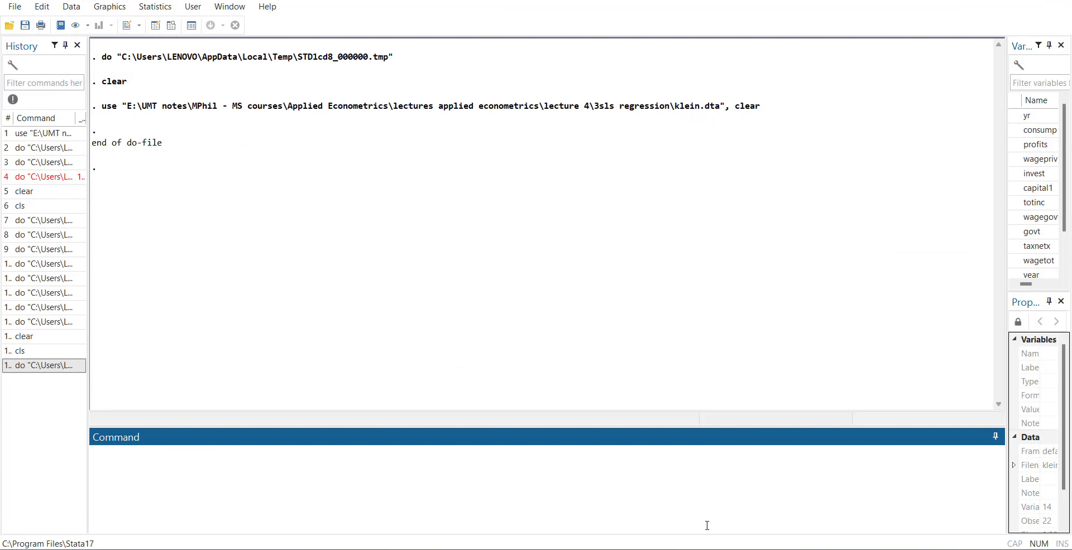
Bring 3slsreg.do to the front and select the reg3 command on line 4
{"action": "mouse_move", "coordinate": [706, 549]}
{"action": "left_click", "coordinate": [733, 508]}
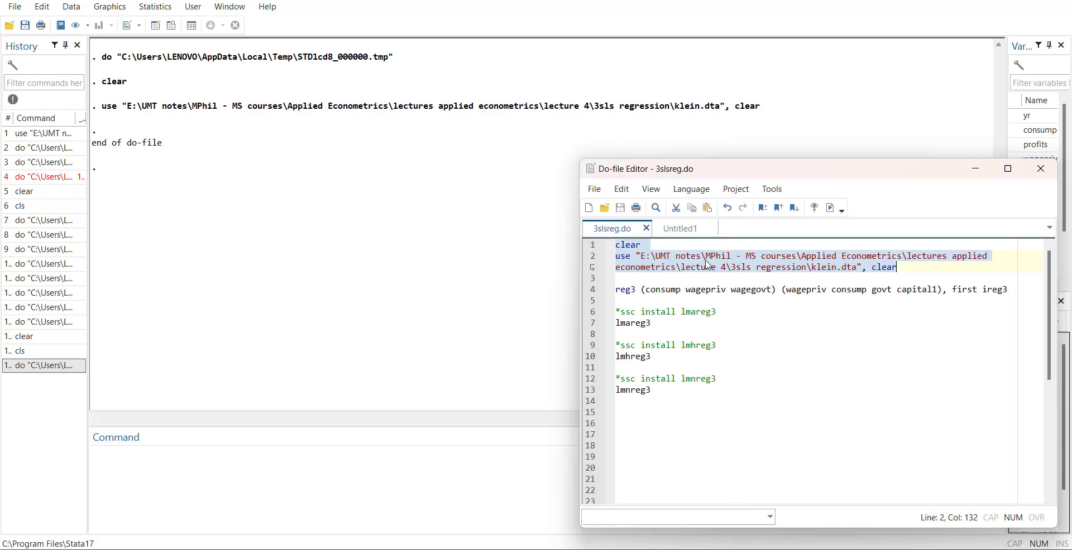
{"action": "left_click", "coordinate": [592, 291]}
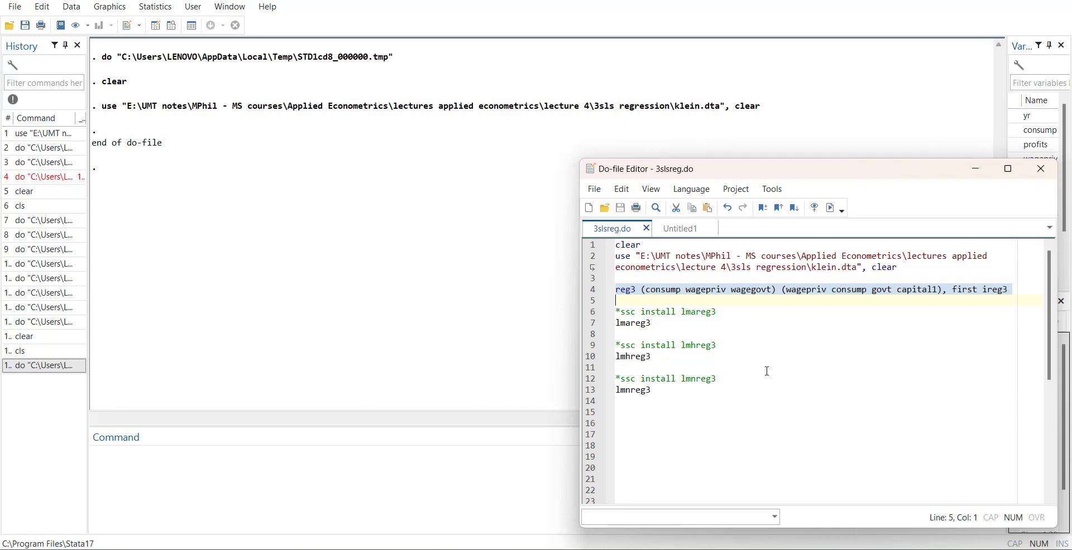
Run reg3 and review the 3SLS estimates: R-squared 0.9388 for consump, 0.8542 for wagepriv
{"action": "key", "text": "shift+Left"}
{"action": "key", "text": "ctrl+d"}
{"action": "scroll", "coordinate": [327, 253], "scroll_direction": "up", "scroll_amount": 7}
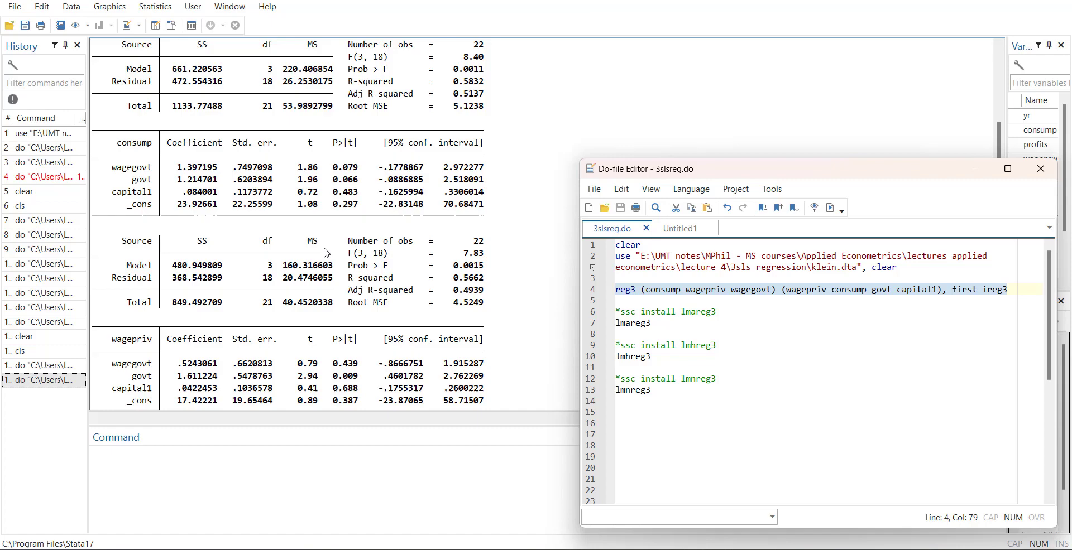
{"action": "scroll", "coordinate": [327, 253], "scroll_direction": "up", "scroll_amount": 10}
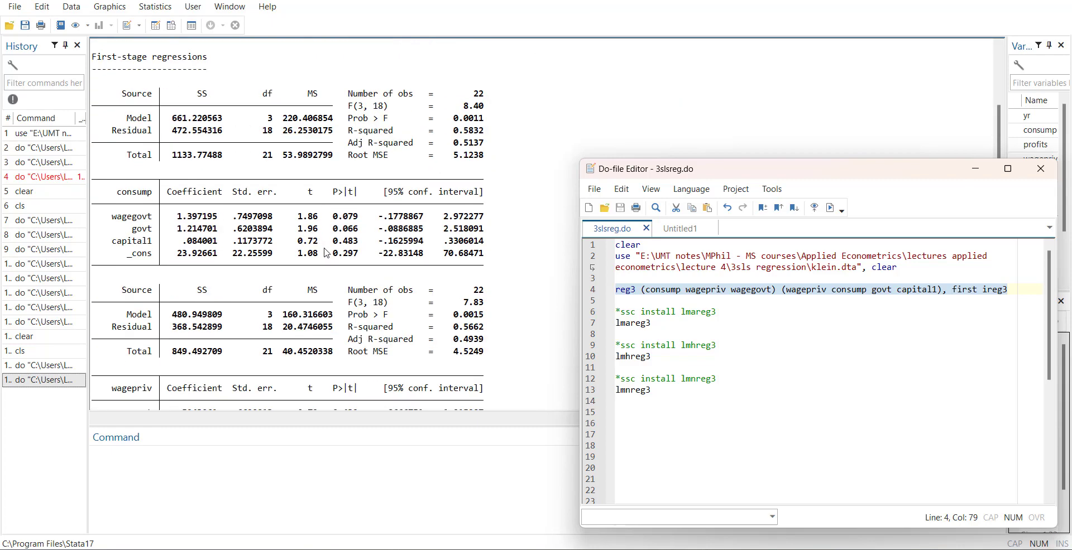
{"action": "scroll", "coordinate": [326, 253], "scroll_direction": "down", "scroll_amount": 10}
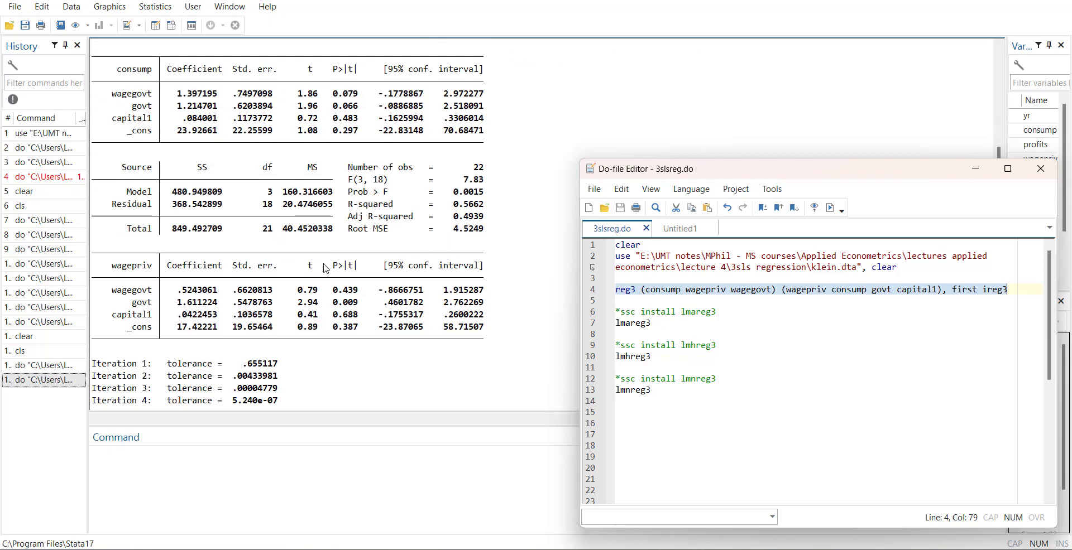
{"action": "scroll", "coordinate": [322, 296], "scroll_direction": "down", "scroll_amount": 3}
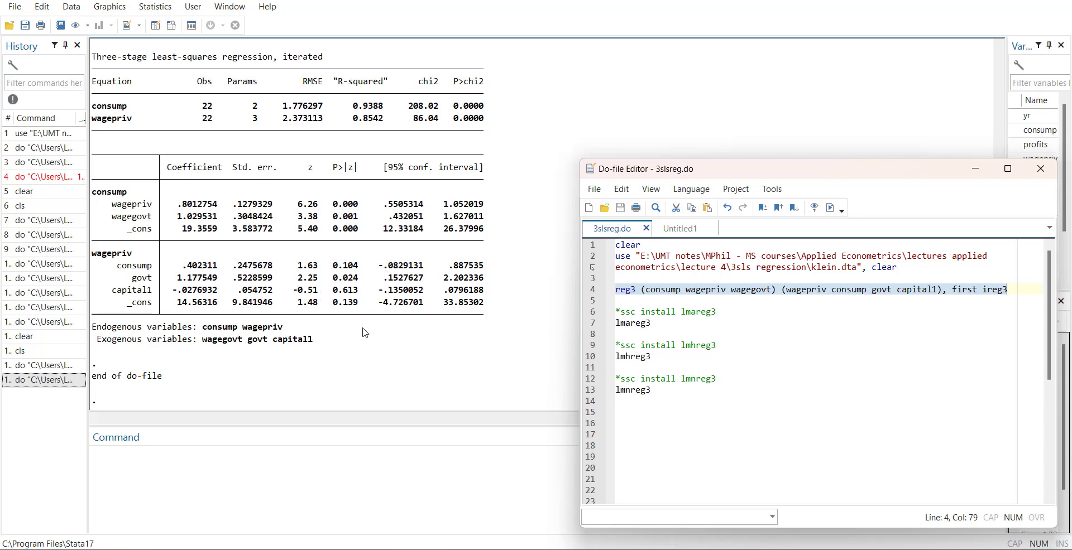
{"action": "scroll", "coordinate": [365, 333], "scroll_direction": "up", "scroll_amount": 5}
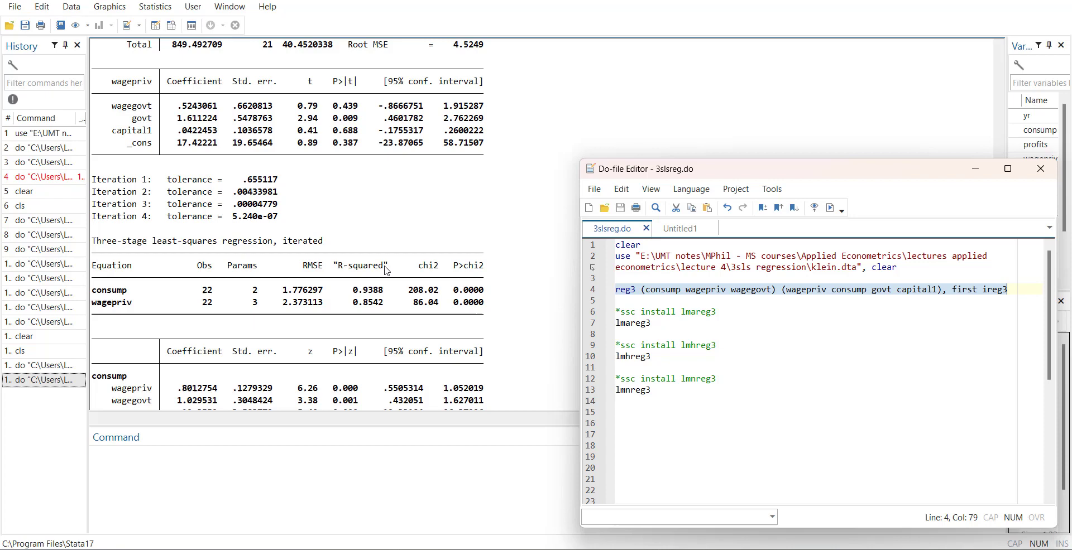
{"action": "scroll", "coordinate": [363, 319], "scroll_direction": "down", "scroll_amount": 5}
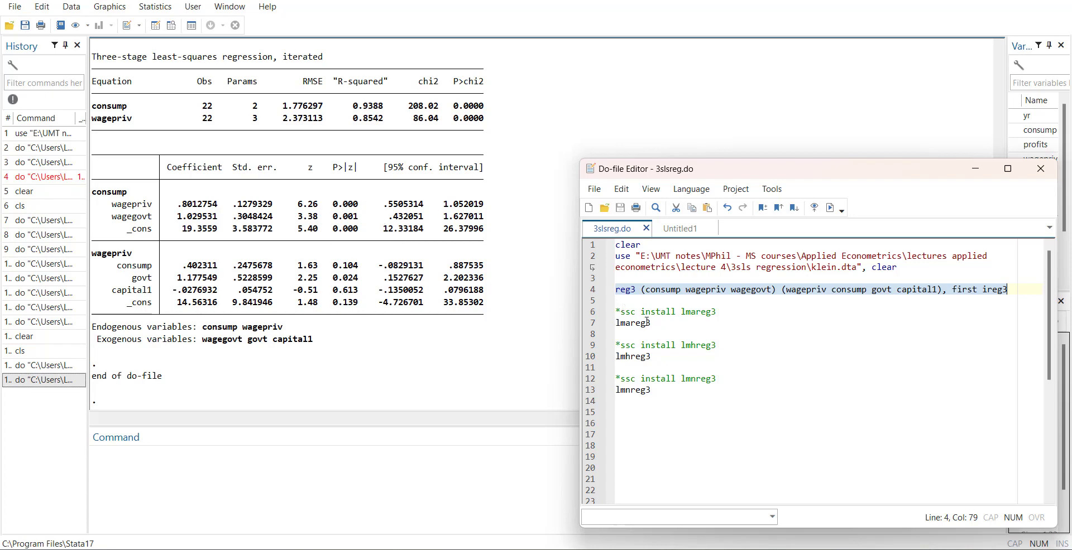
Run lmareg3, giving Harvey LM 11.2442 (p 0.0036) and Guilkey 15.9317 (p 0.0031)
{"action": "left_click", "coordinate": [621, 311]}
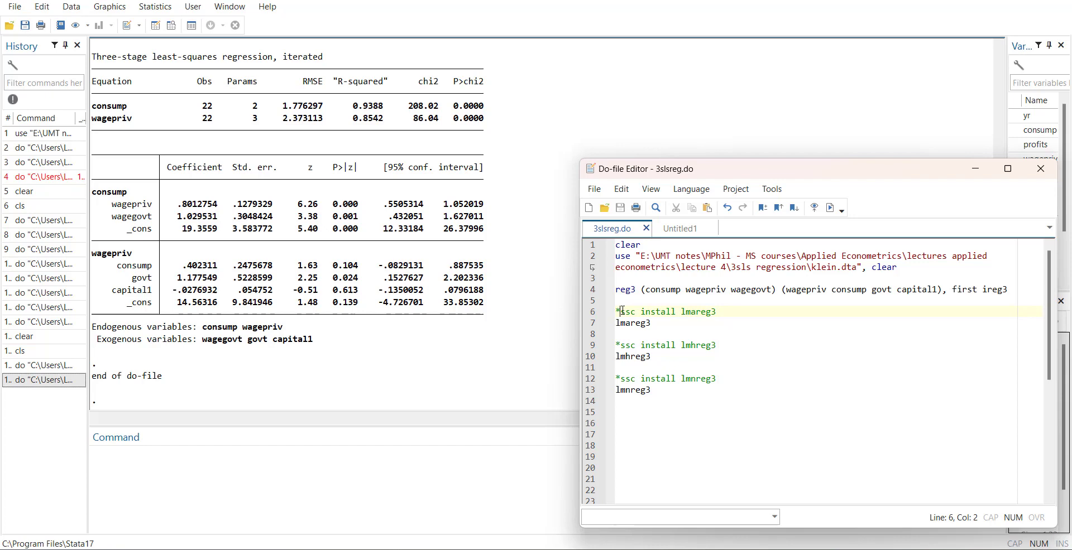
{"action": "left_click", "coordinate": [598, 325]}
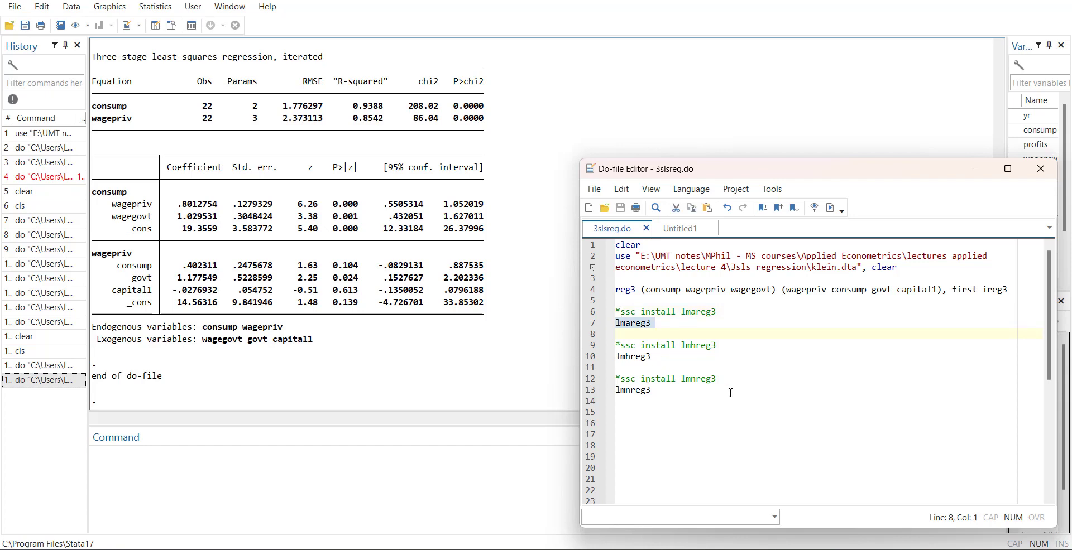
{"action": "key", "text": "shift+Left"}
{"action": "key", "text": "ctrl+d"}
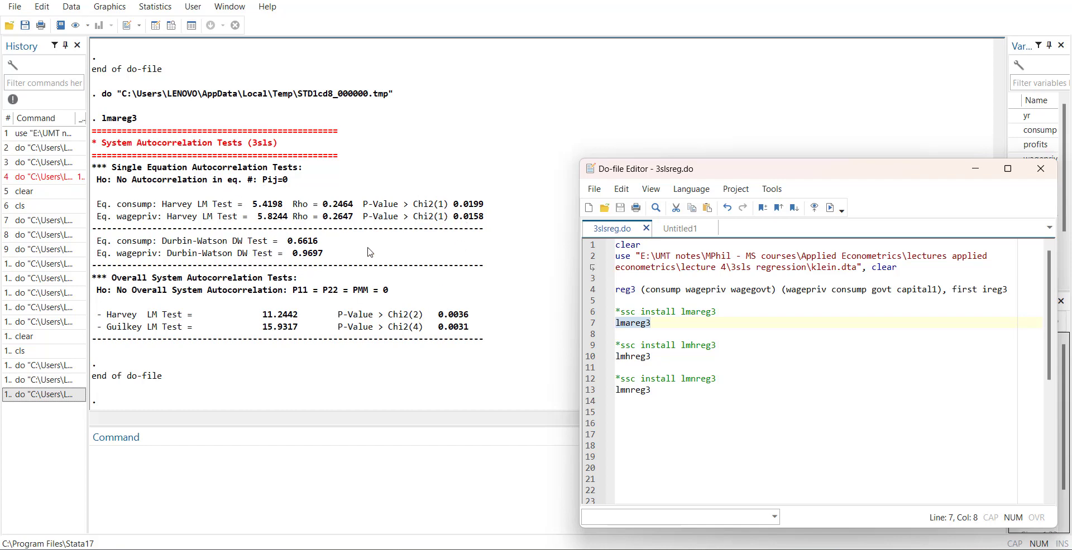
Undo the stray bookmark and run lmhreg3, giving Breusch-Pagan LM 6.4022 (p 0.0114)
{"action": "left_click", "coordinate": [595, 357]}
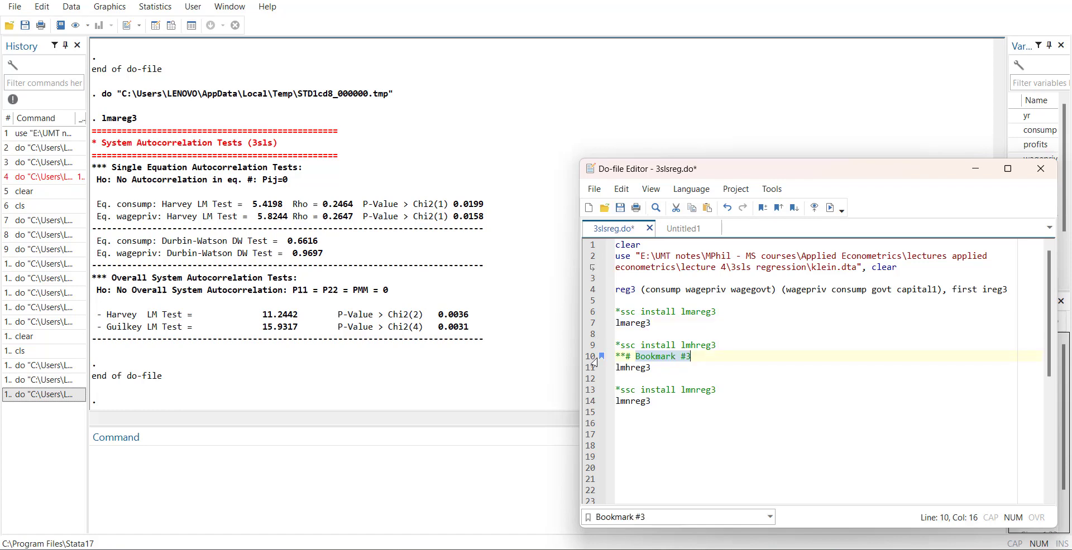
{"action": "key", "text": "ctrl+z"}
{"action": "left_click", "coordinate": [586, 360]}
{"action": "key", "text": "ctrl+d"}
{"action": "left_click", "coordinate": [91, 114]}
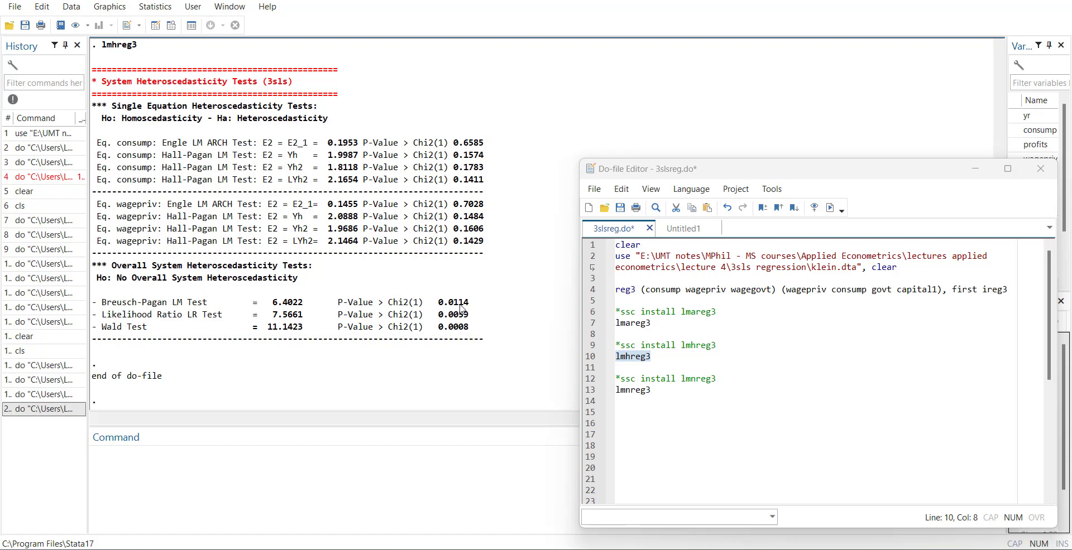
Run lmnreg3 (Jarque-Bera LM 1.8433, p 0.3979) and save 3slsreg.do
{"action": "left_click", "coordinate": [590, 391]}
{"action": "key", "text": "ctrl+d"}
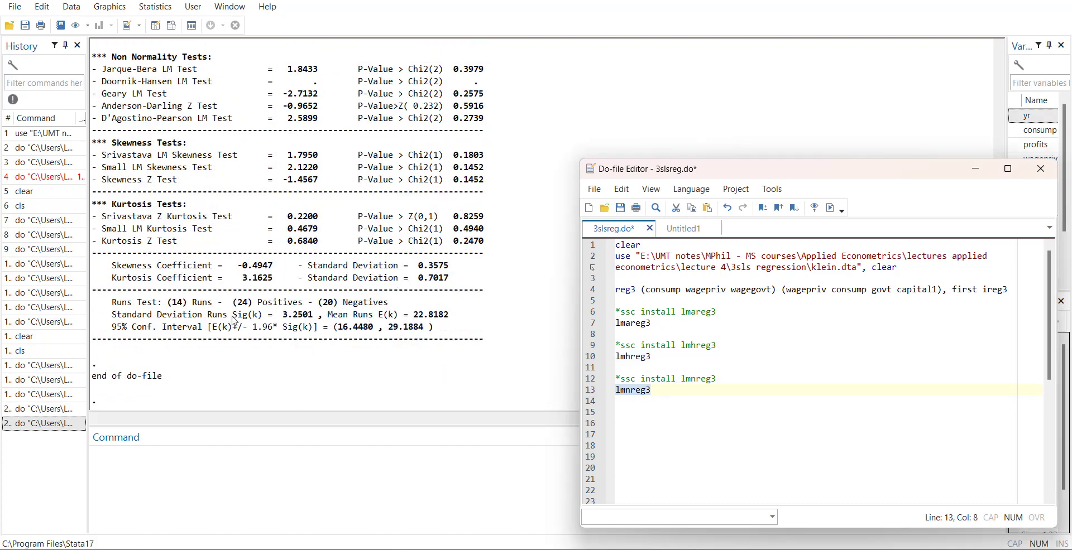
{"action": "scroll", "coordinate": [206, 285], "scroll_direction": "up", "scroll_amount": 1}
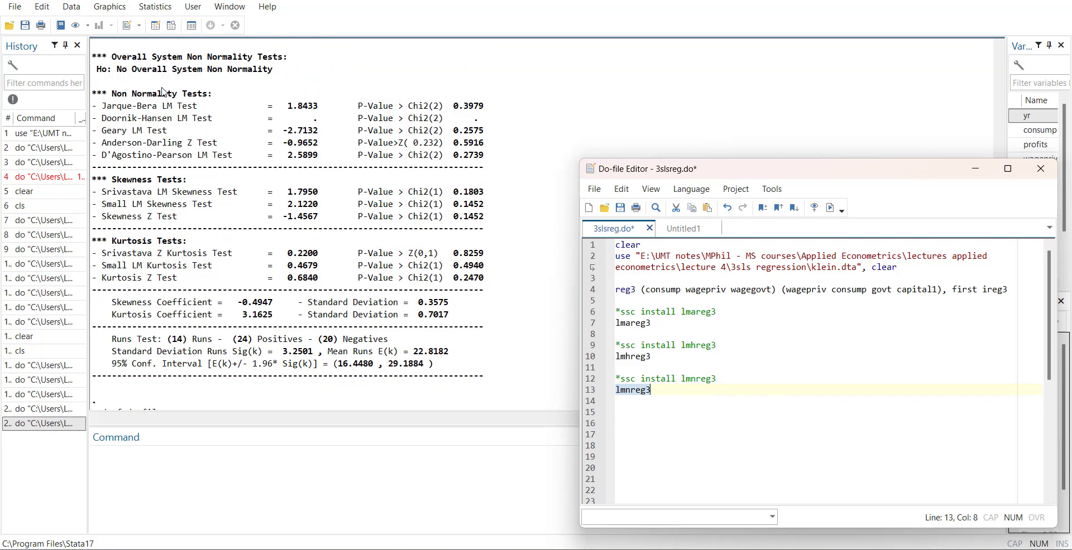
{"action": "left_click", "coordinate": [416, 82]}
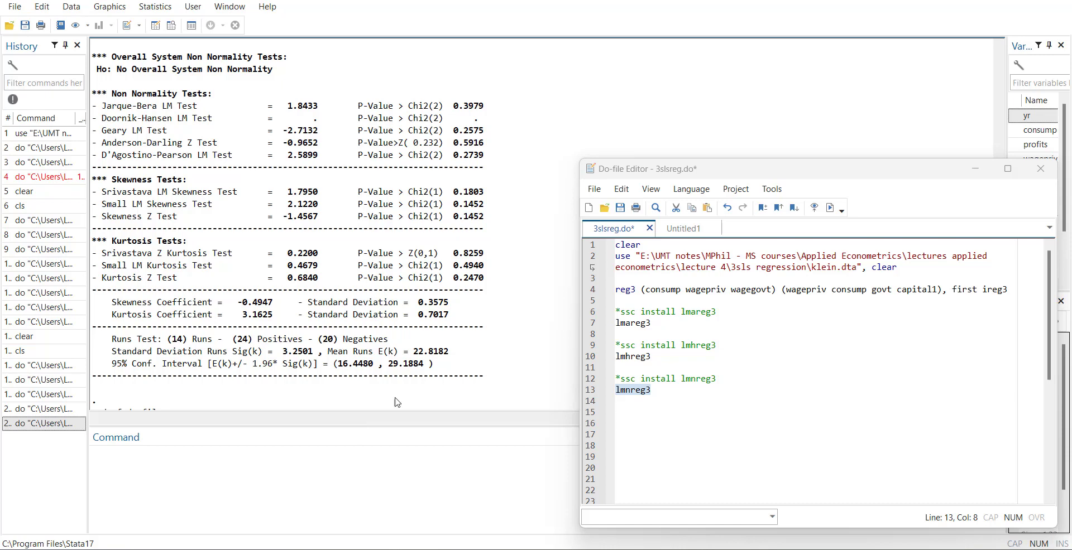
{"action": "left_click", "coordinate": [619, 208]}
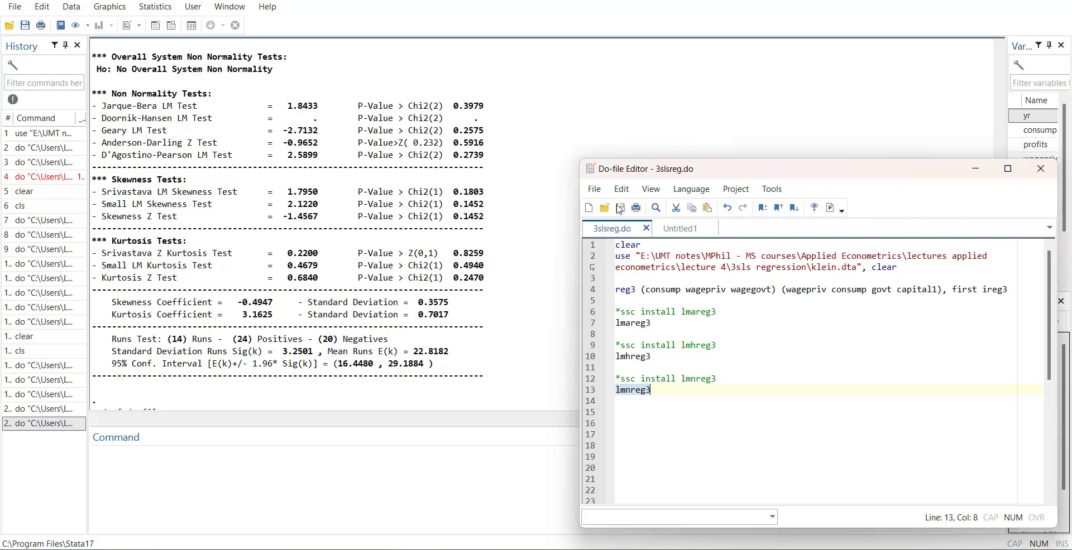